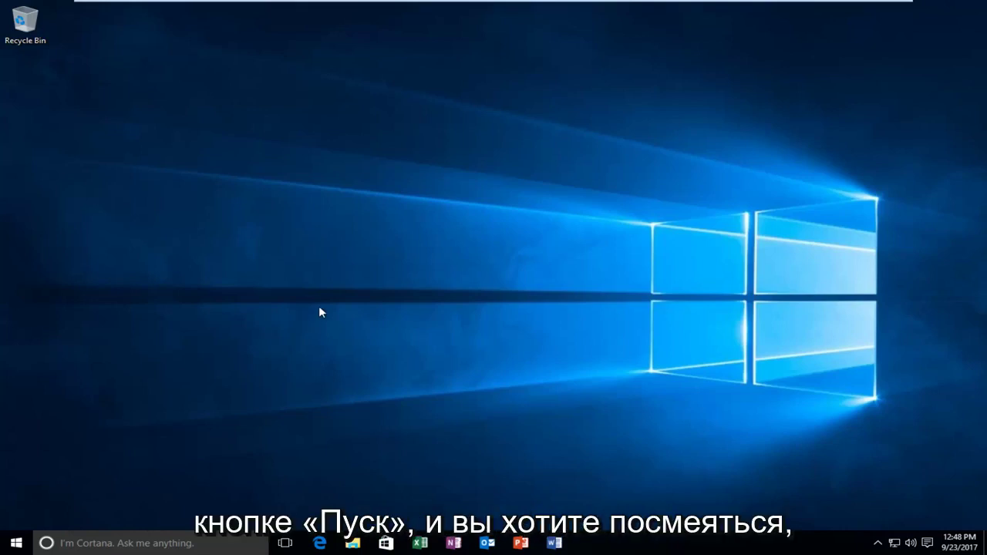
- Search the Start menu for 'gpedit', then 'group', to surface Edit group policy
left_click(11, 544)
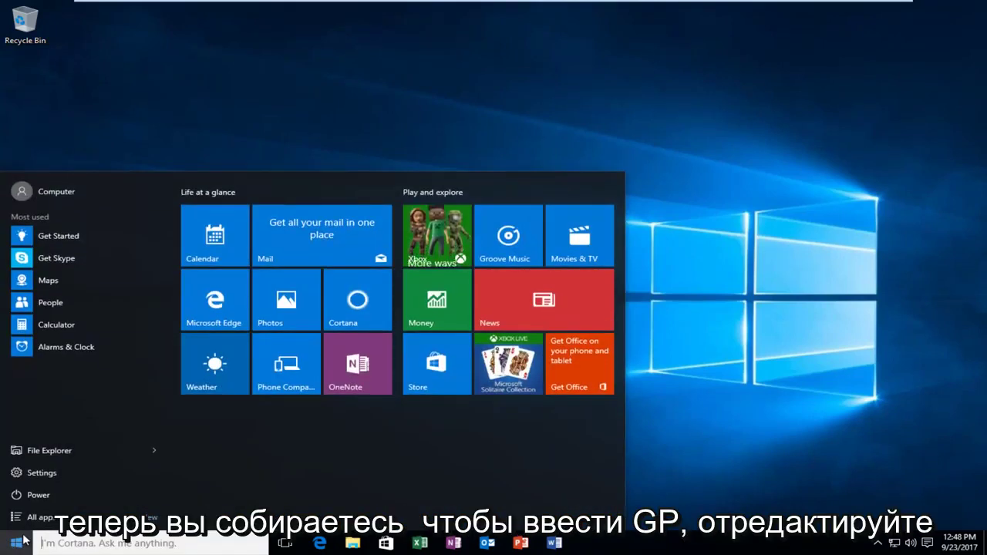
type("gpedit")
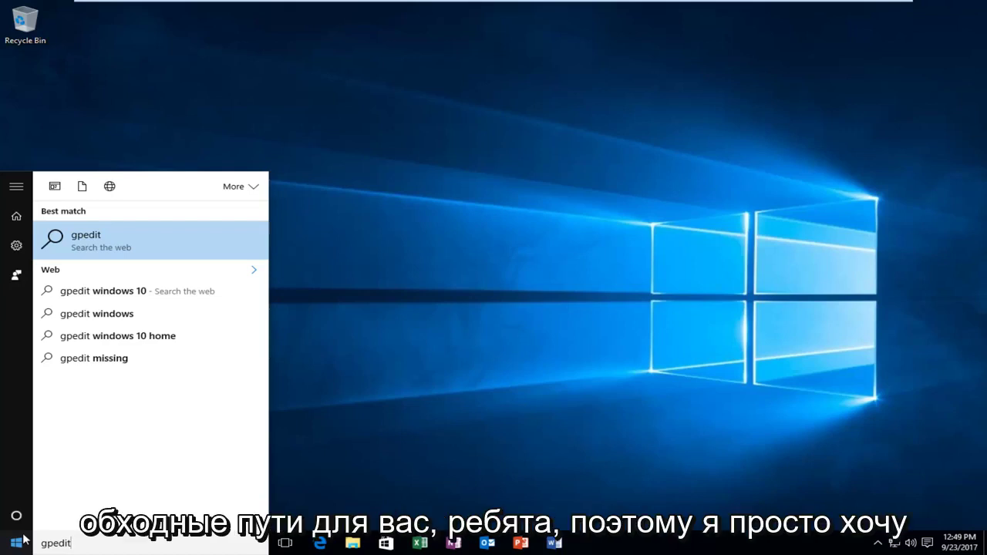
key("BackSpace")
key("BackSpace")
key("BackSpace")
key("BackSpace")
key("BackSpace")
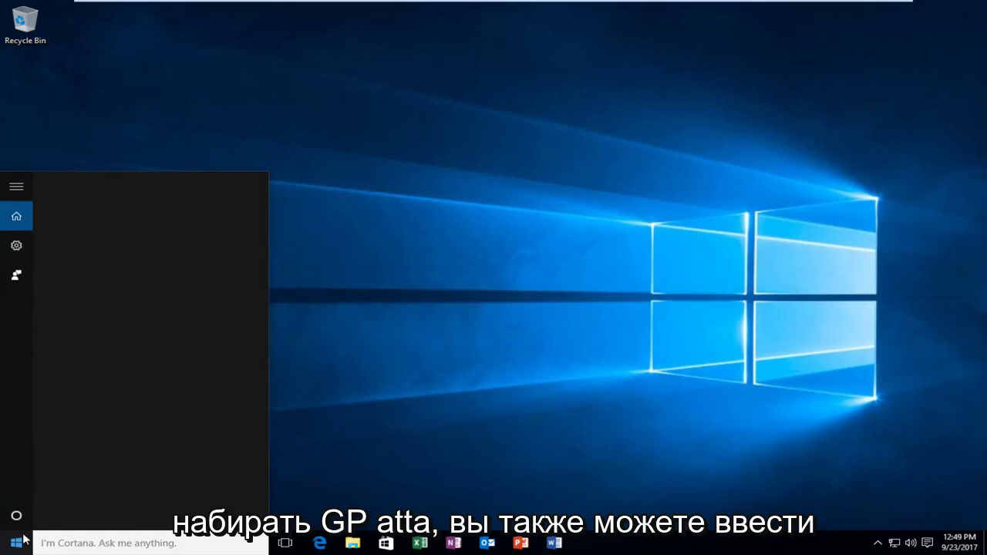
type("group")
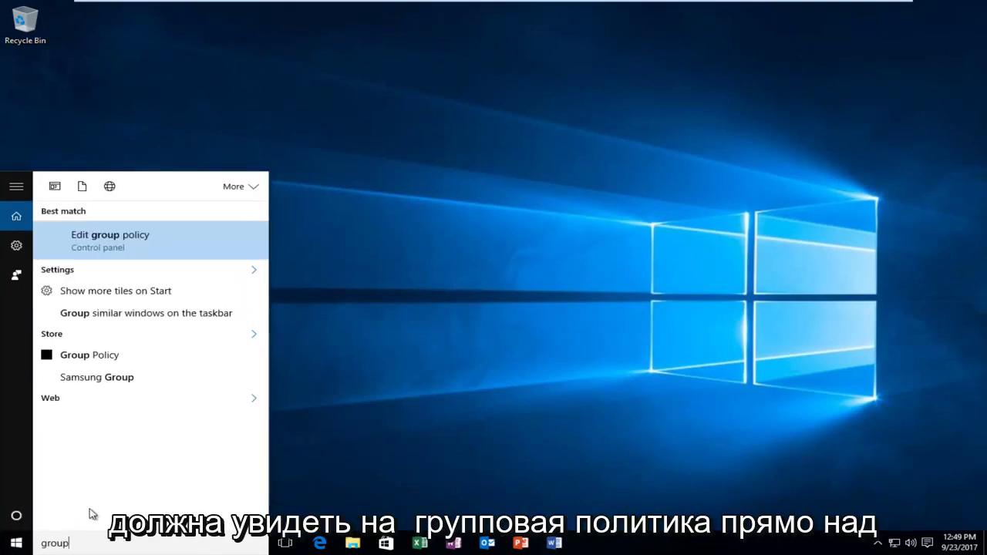
- Launch Edit group policy, enlarge its window and widen the policy tree pane
left_click(112, 244)
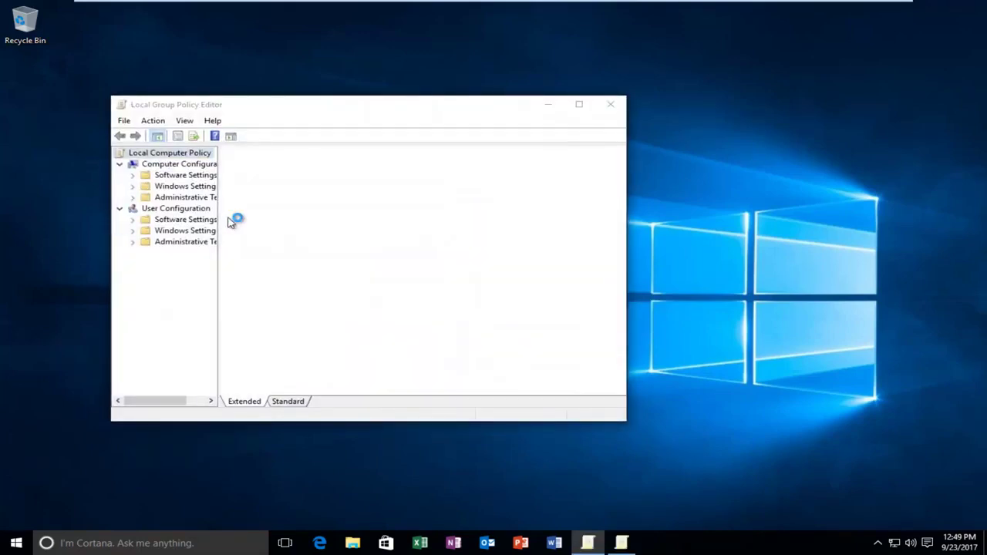
left_click(473, 106)
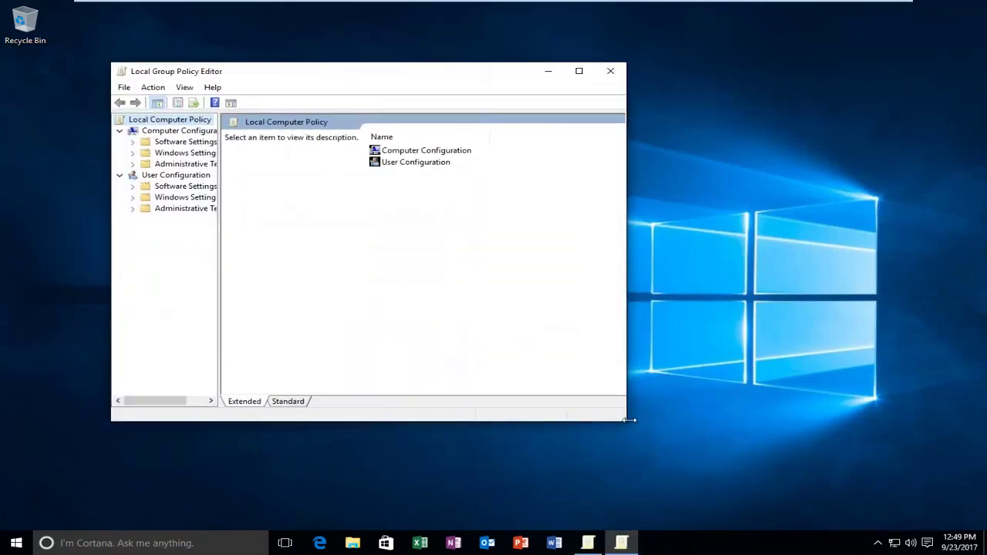
left_click_drag(626, 421, 822, 465)
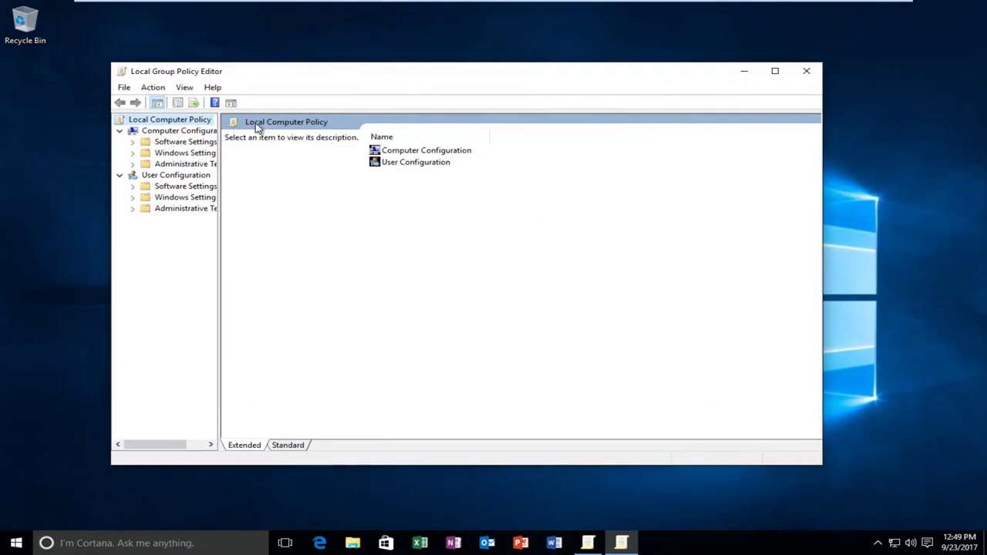
left_click_drag(220, 114, 316, 115)
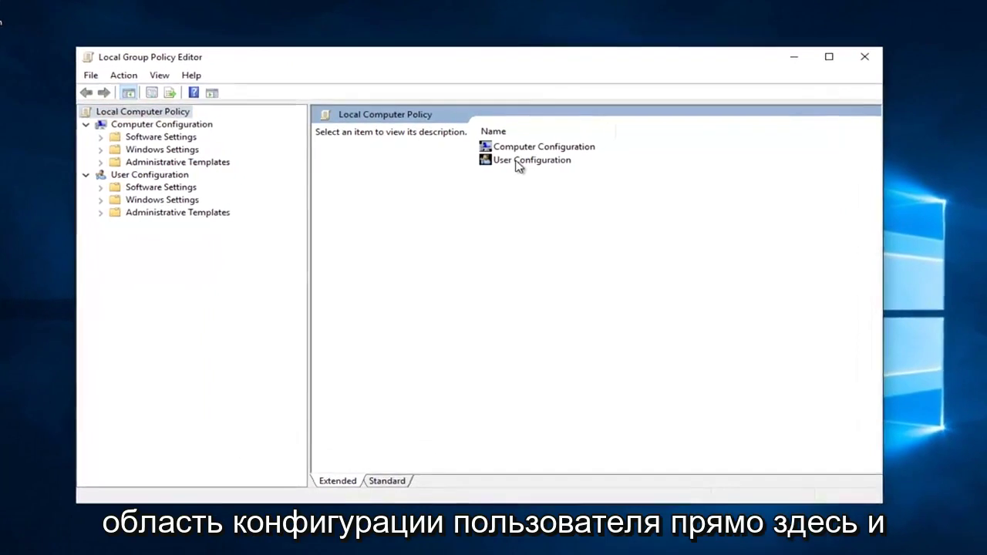
- Expand User Configuration > Administrative Templates > Windows Components > Attachment Manager; select 'Inclusion list for moderate risk file types'
double_click(517, 162)
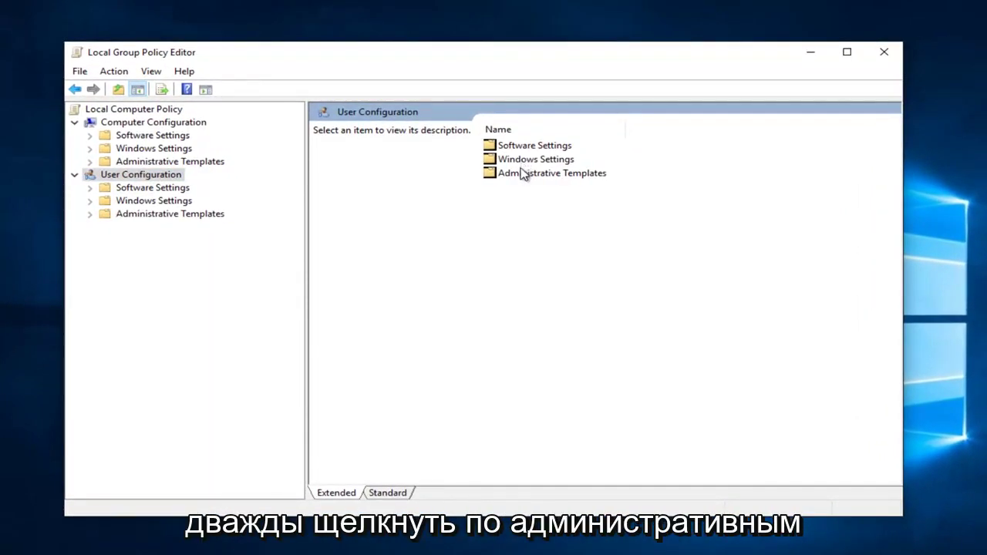
double_click(518, 174)
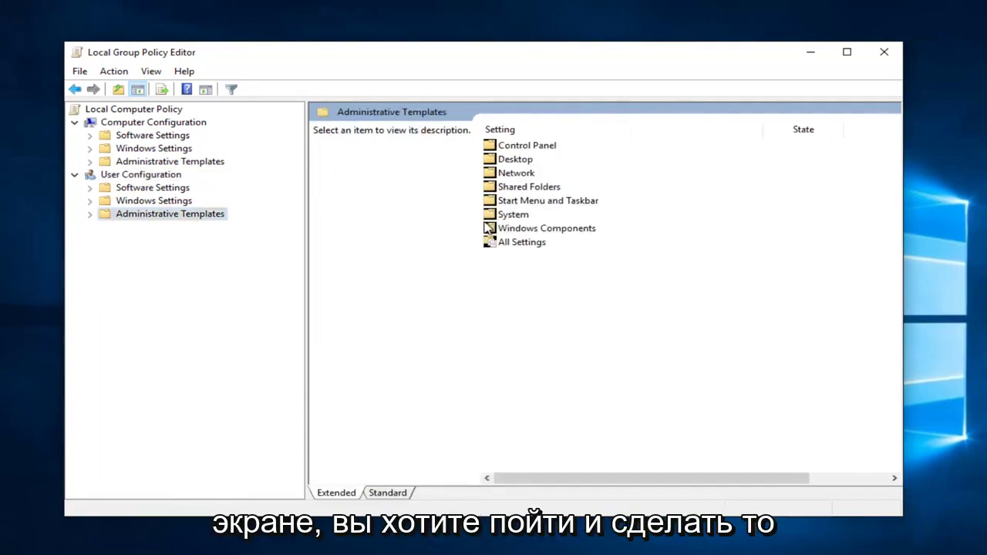
double_click(532, 228)
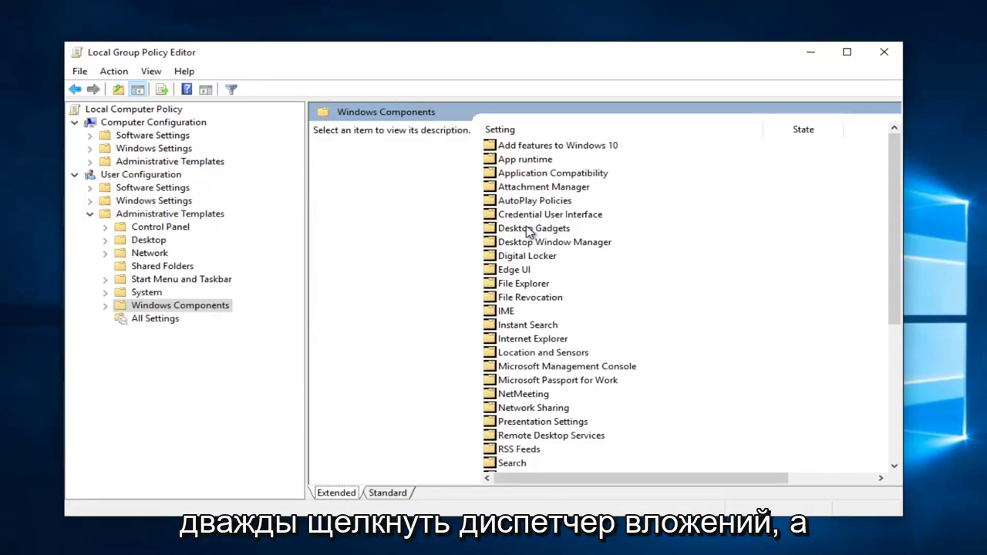
double_click(522, 188)
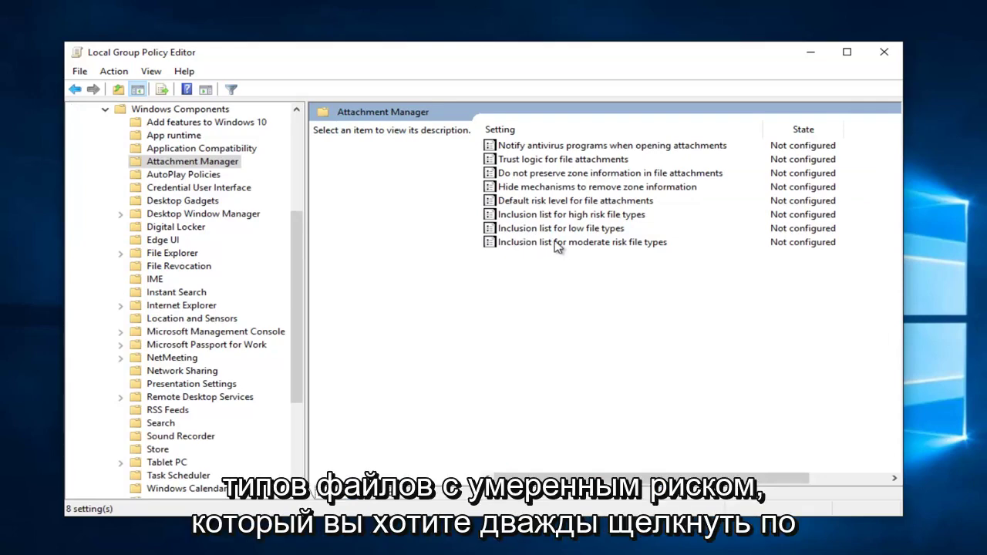
left_click(545, 244)
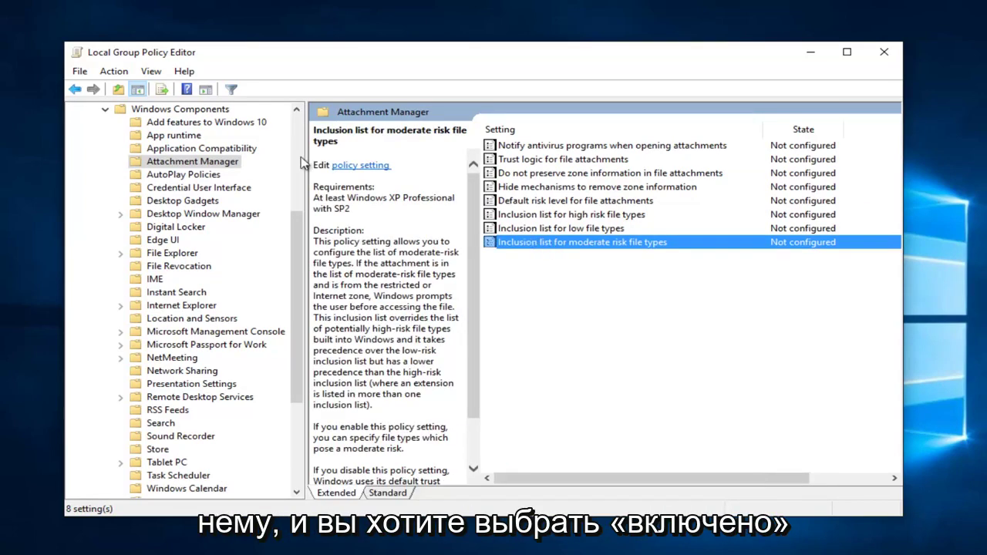
- Set the moderate risk inclusion list to Enabled with extension '.exe', applied and confirmed
double_click(535, 244)
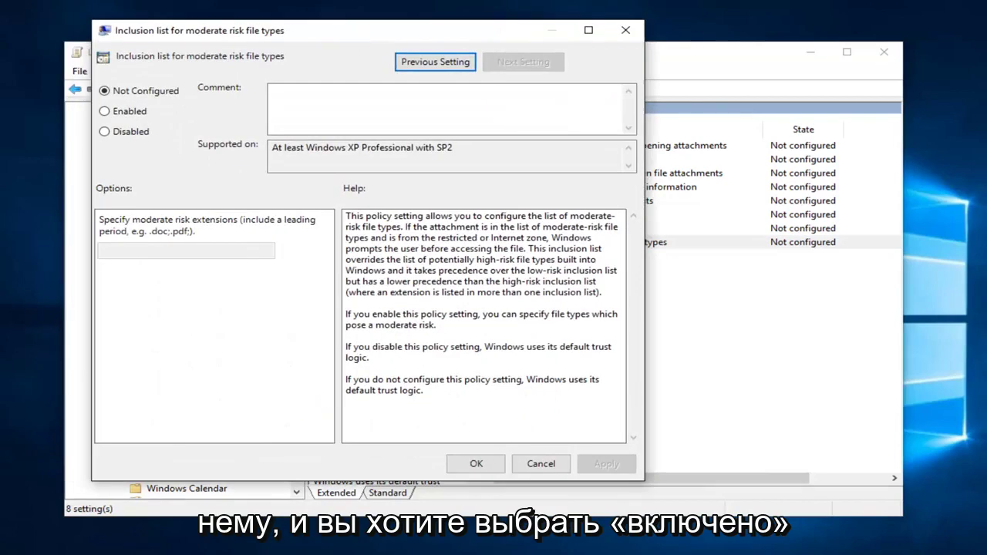
left_click_drag(355, 40, 398, 43)
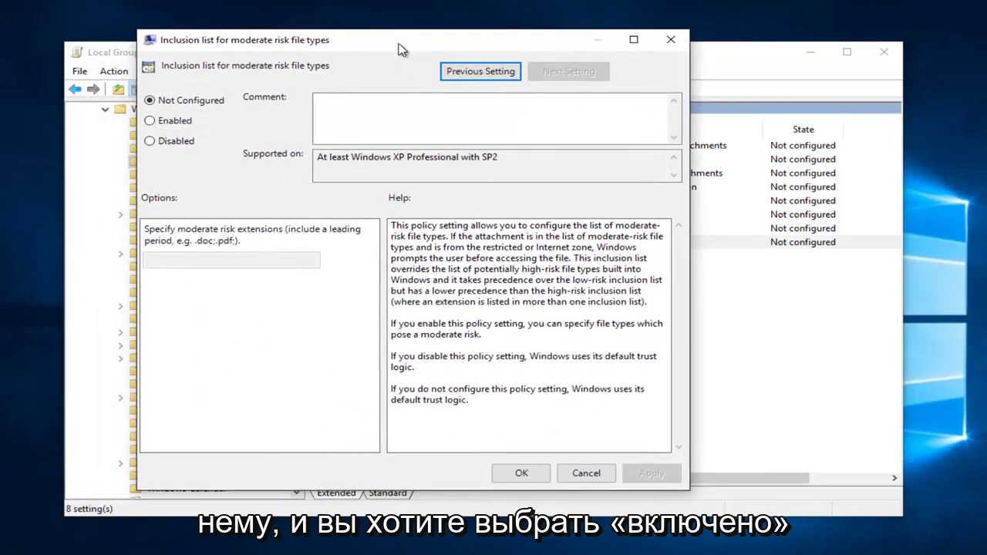
left_click(157, 122)
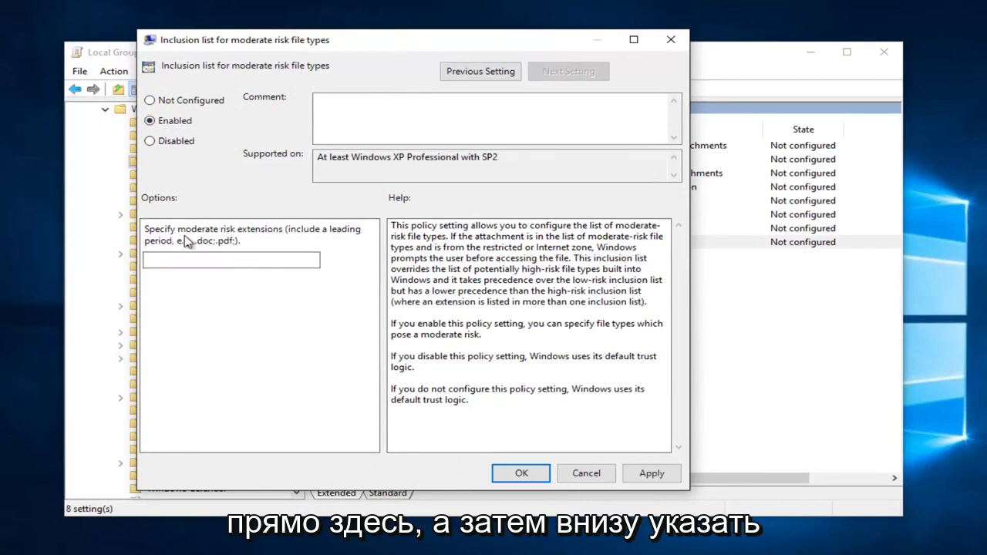
left_click(234, 266)
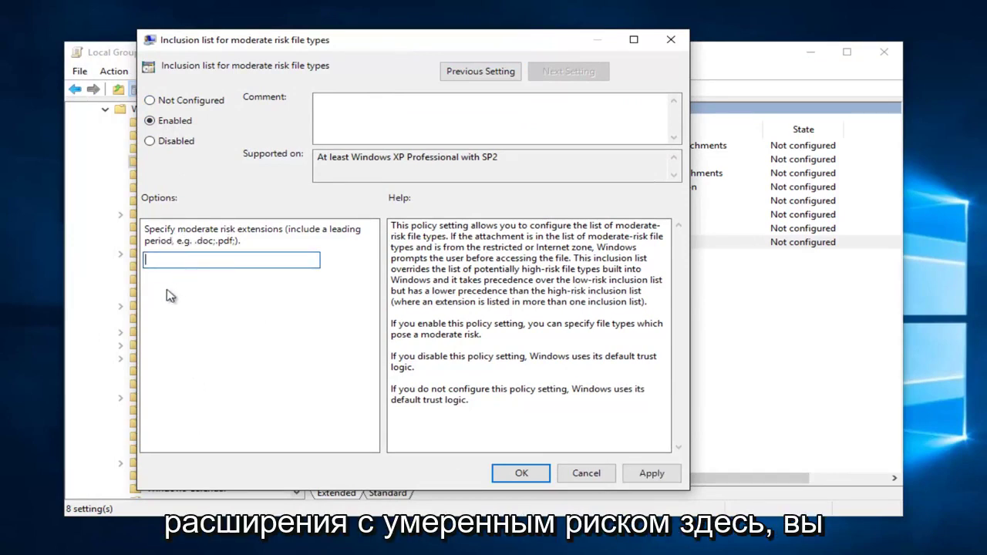
type(".exe")
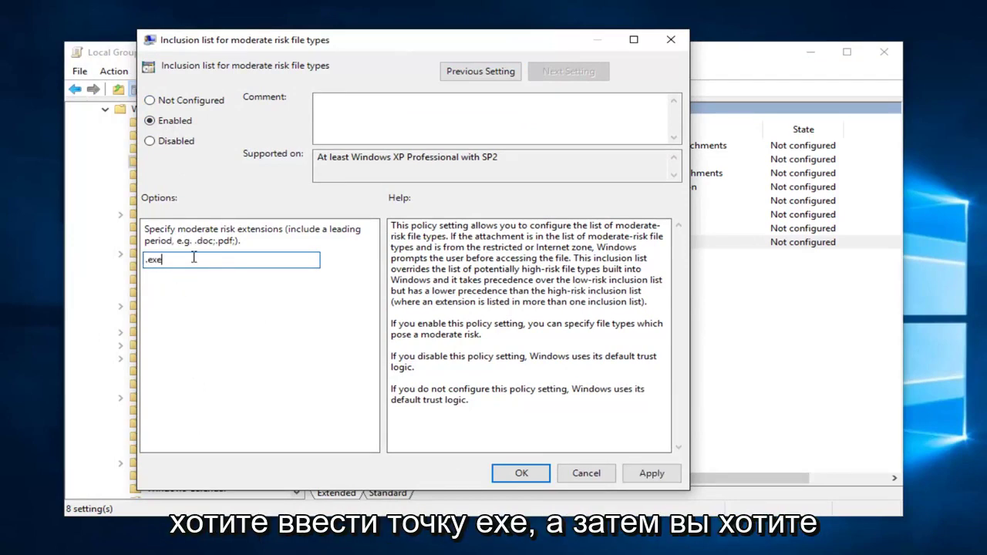
left_click(652, 473)
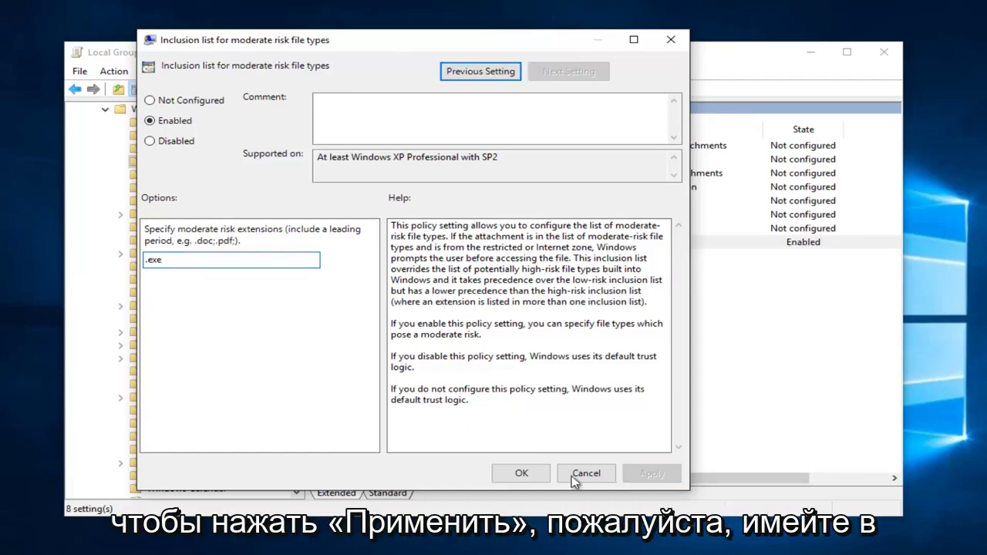
left_click(522, 472)
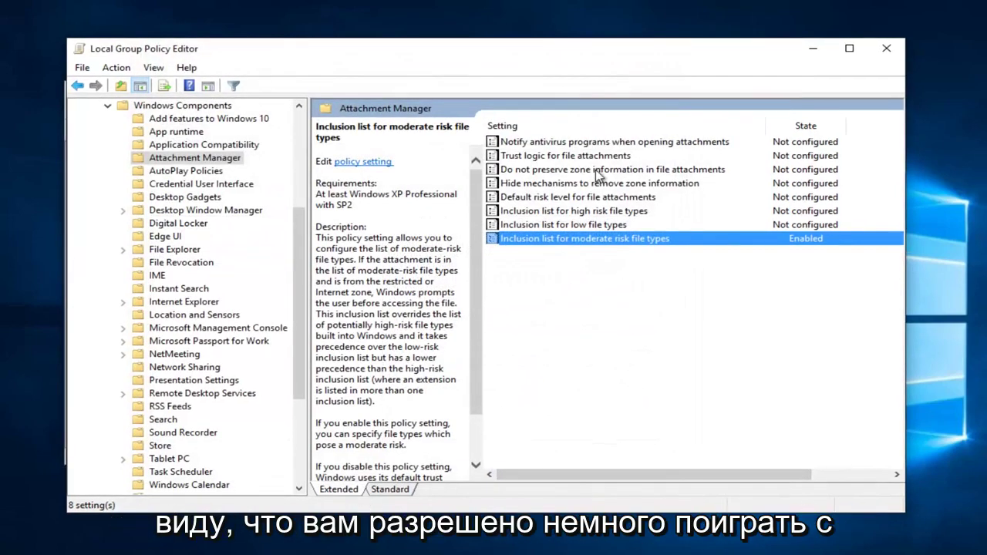
left_click(569, 216)
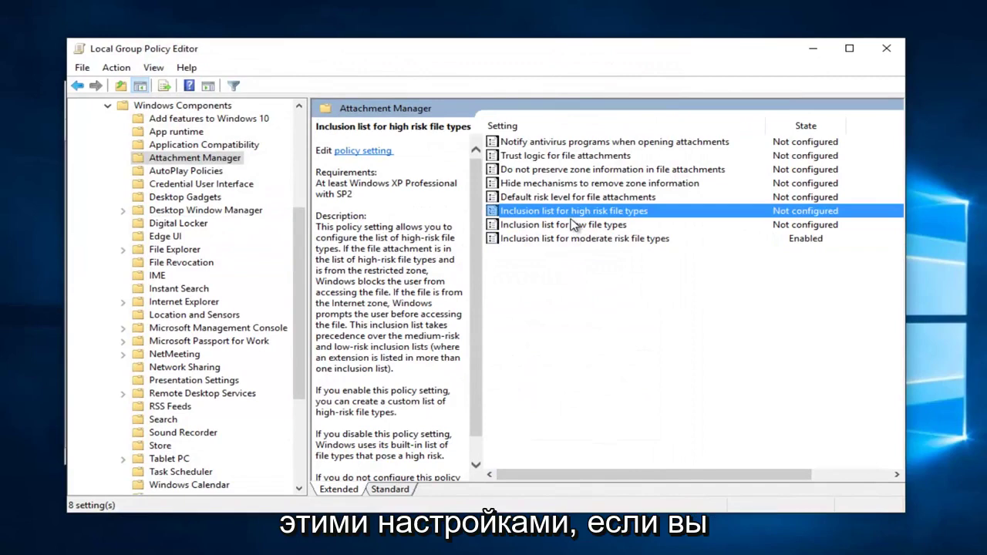
left_click(570, 224)
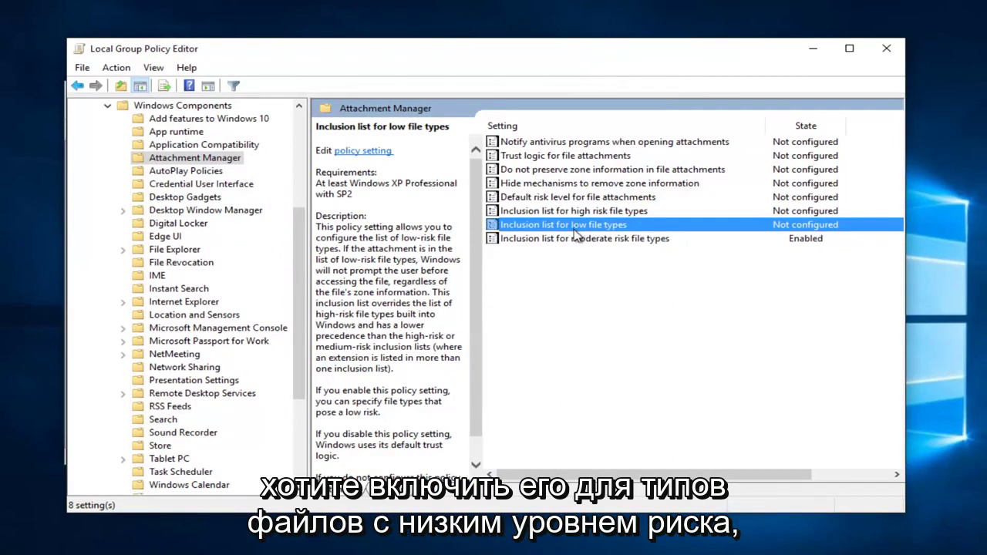
left_click(600, 240)
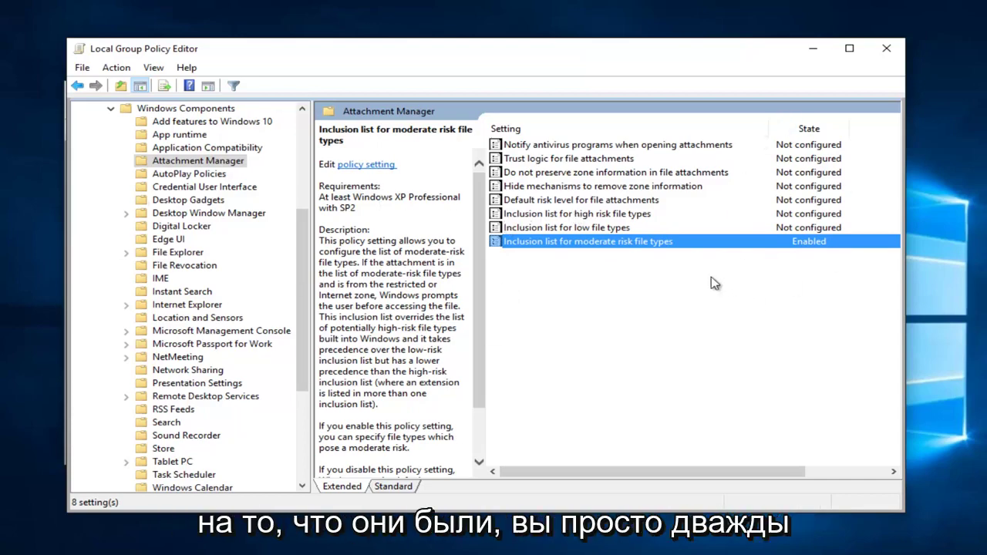
- Switch the moderate risk inclusion list policy to Not Configured and apply it
double_click(609, 241)
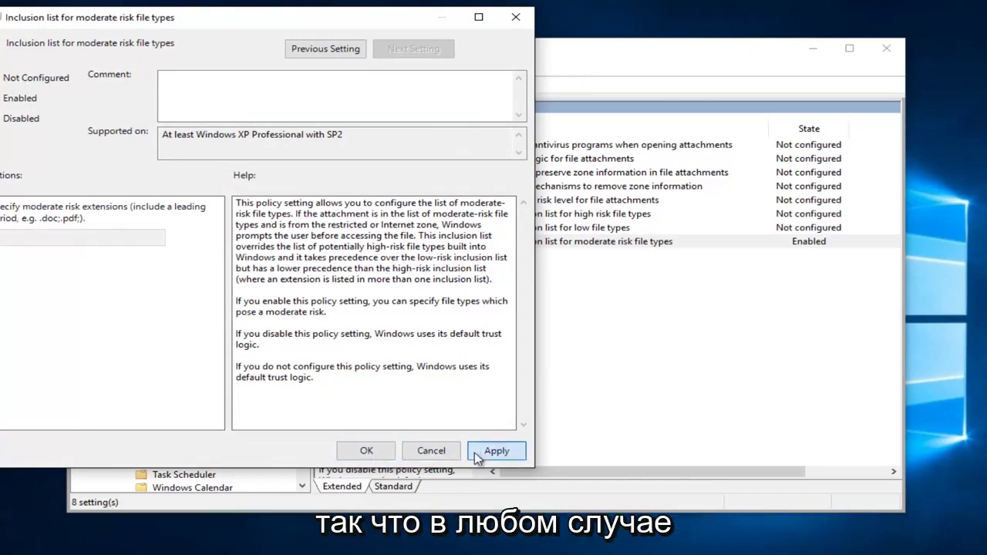
left_click(496, 451)
left_click(366, 450)
left_click_drag(500, 64, 518, 70)
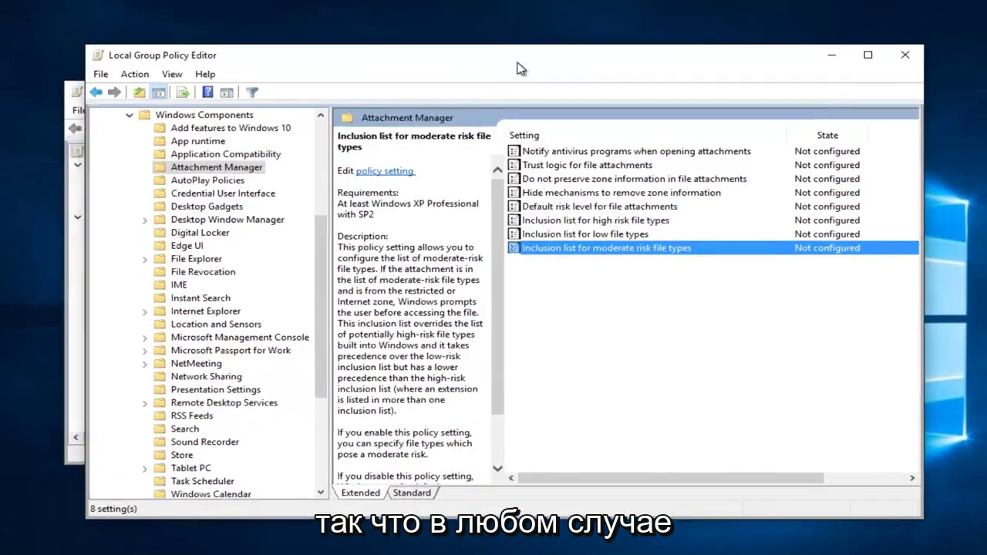